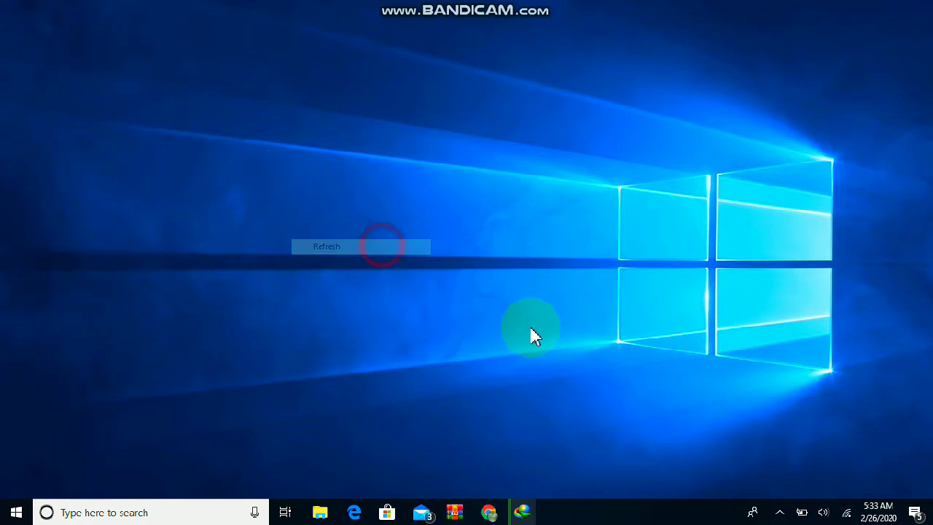
Step: Launch the SAP2000v1600 setup application from the CAI-DAT-SAP2000V16-LOCSKY folder inside the CAI-DAT-SAP2000V16-LOCSKY.rar archive on the desktop
{"action": "left_click", "coordinate": [536, 313]}
{"action": "left_click", "coordinate": [536, 314]}
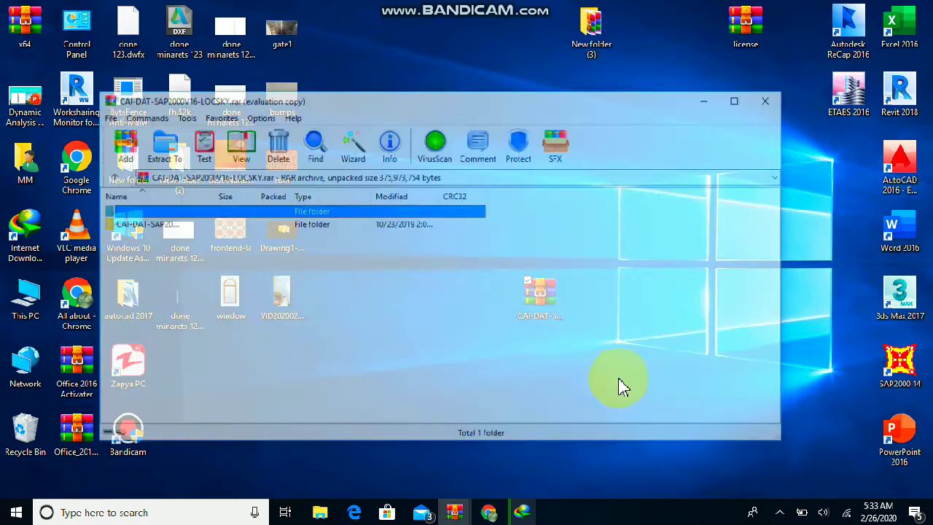
{"action": "left_click", "coordinate": [205, 227]}
{"action": "double_click", "coordinate": [207, 226]}
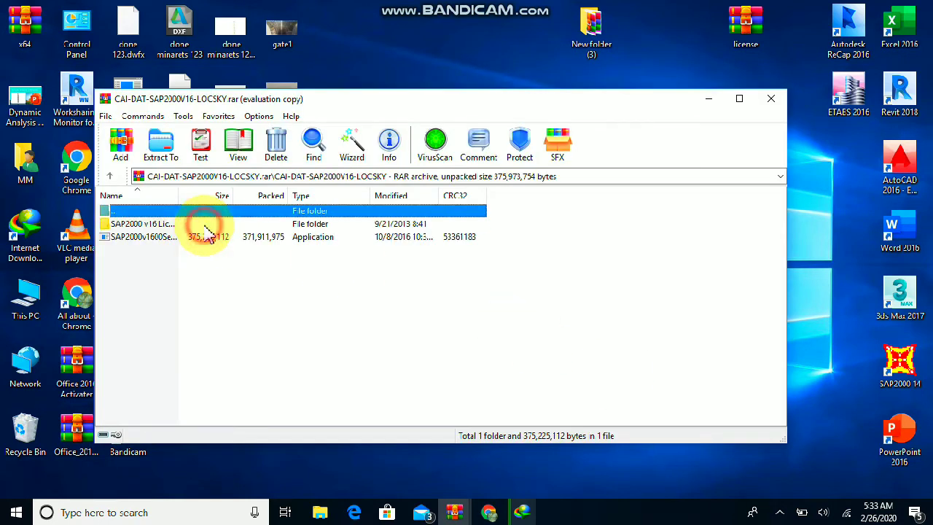
{"action": "left_click", "coordinate": [162, 240]}
{"action": "double_click", "coordinate": [165, 245]}
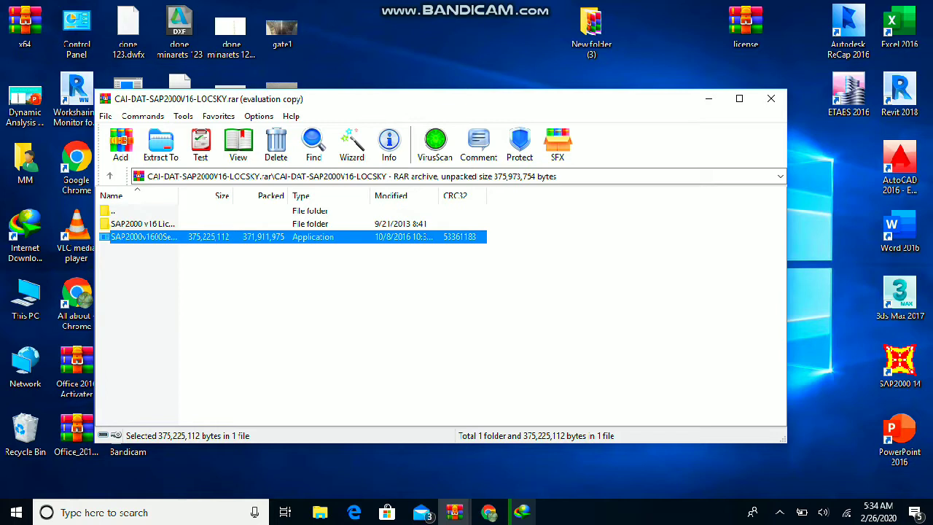
{"action": "left_click", "coordinate": [430, 310]}
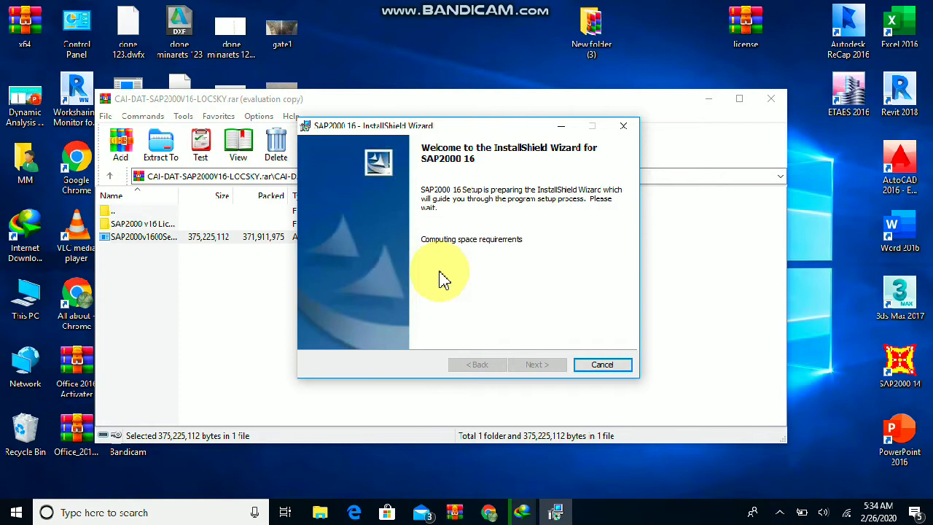
Step: Accept the license agreement, keep the default customer information for all users, and start installing SAP2000 16
{"action": "left_click", "coordinate": [533, 367]}
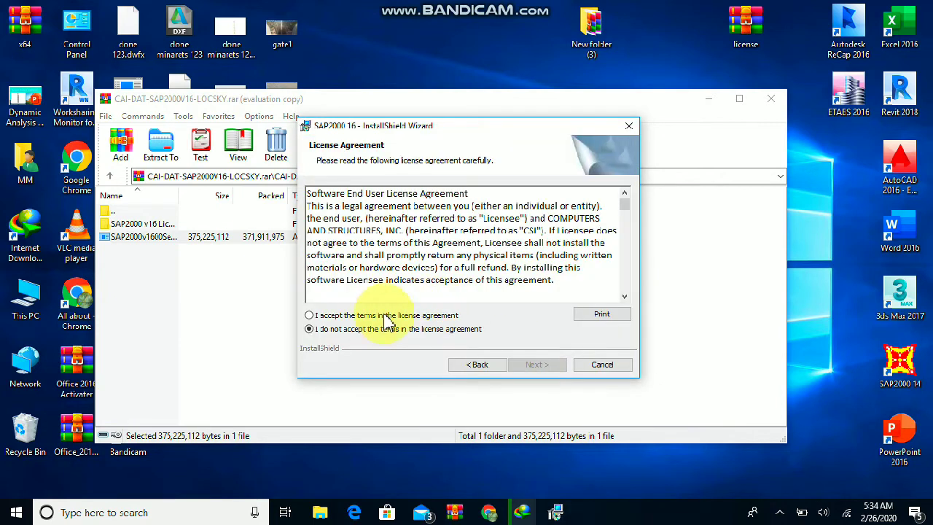
{"action": "left_click", "coordinate": [364, 315]}
{"action": "left_click", "coordinate": [537, 366]}
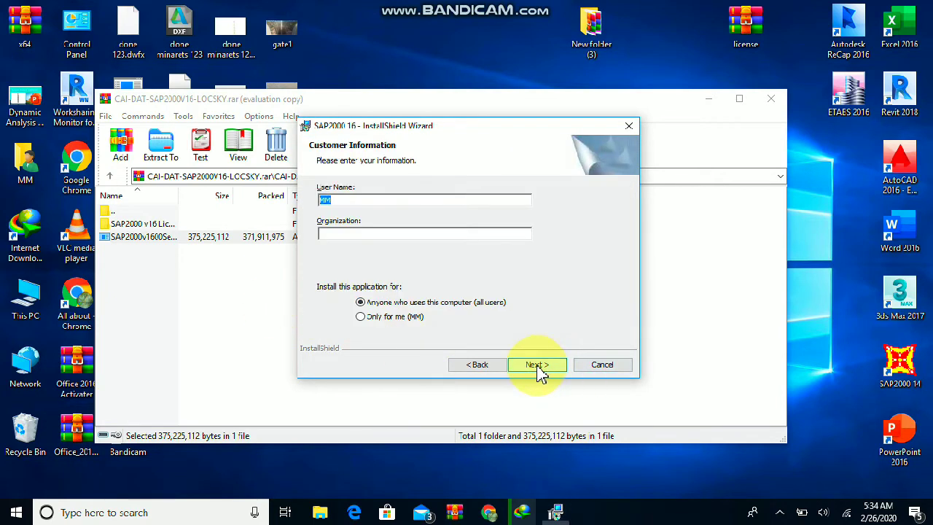
{"action": "left_click", "coordinate": [536, 366]}
{"action": "left_click", "coordinate": [537, 367]}
{"action": "left_click", "coordinate": [537, 370]}
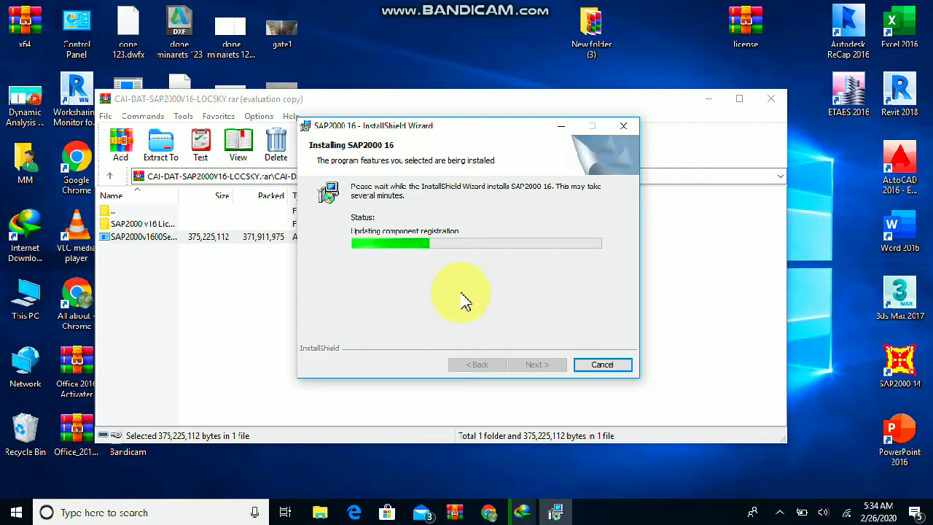
Step: Finish the completed SAP2000 16 InstallShield Wizard and minimize the archive window
{"action": "left_click", "coordinate": [778, 513]}
{"action": "left_click", "coordinate": [779, 512]}
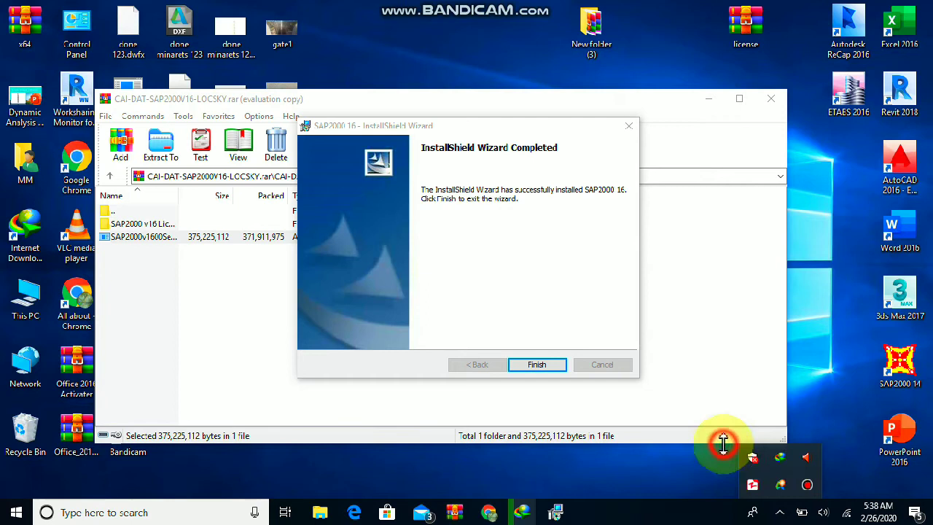
{"action": "left_click", "coordinate": [537, 370]}
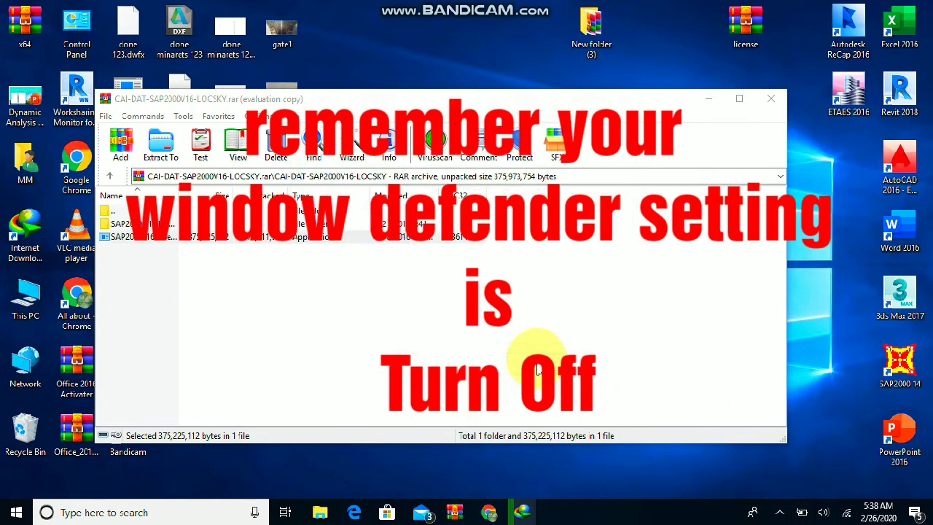
{"action": "left_click", "coordinate": [708, 102]}
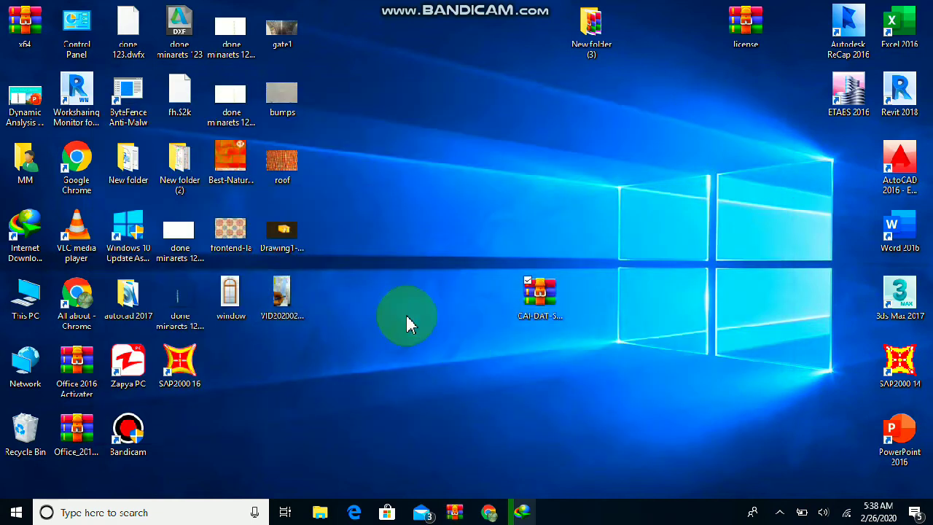
Step: Move the SAP2000 16 shortcut to the free desktop spot below the VID202002 file, and test-start the program, dismissing its startup message
{"action": "left_click_drag", "start_coordinate": [172, 366], "coordinate": [299, 372]}
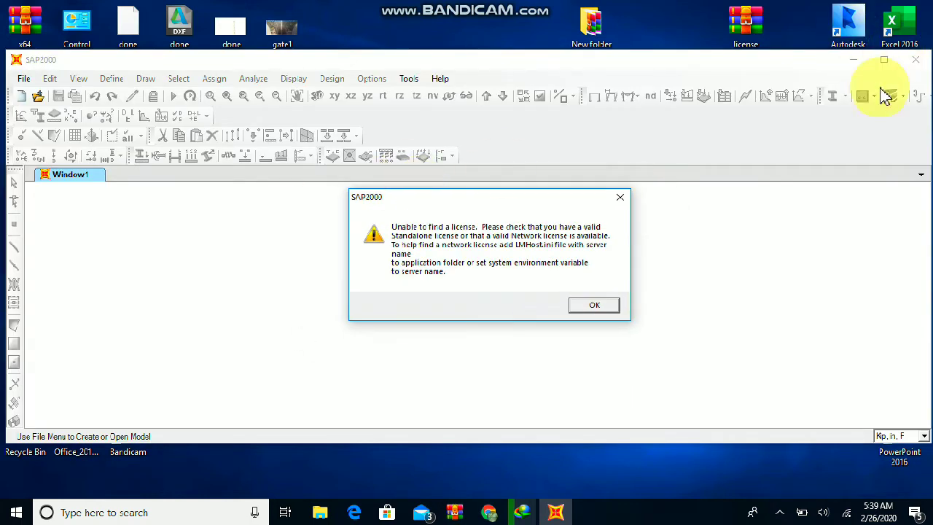
{"action": "left_click", "coordinate": [586, 309]}
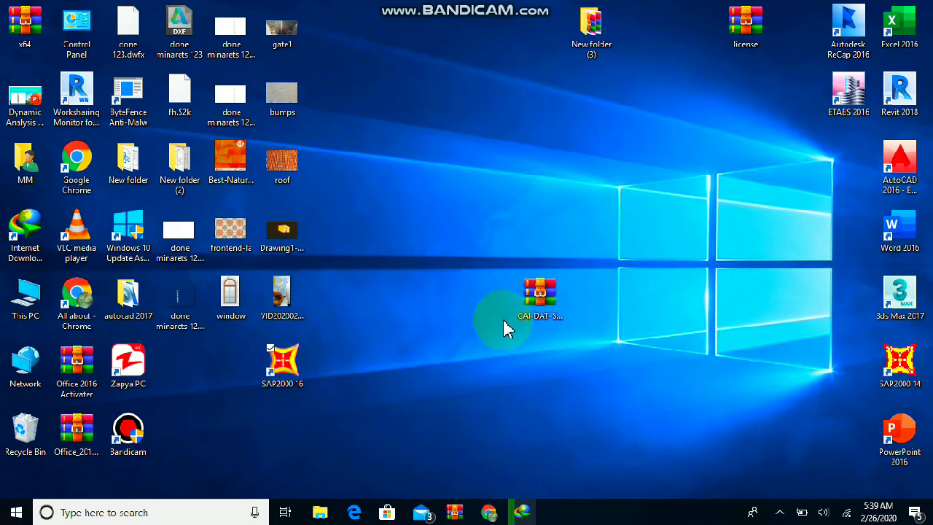
{"action": "double_click", "coordinate": [537, 306]}
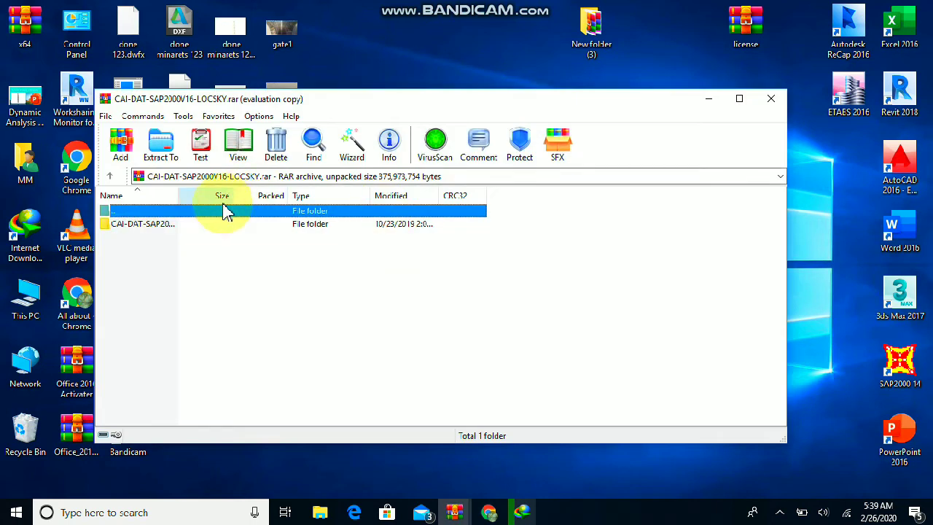
{"action": "left_click", "coordinate": [162, 228]}
{"action": "double_click", "coordinate": [162, 226]}
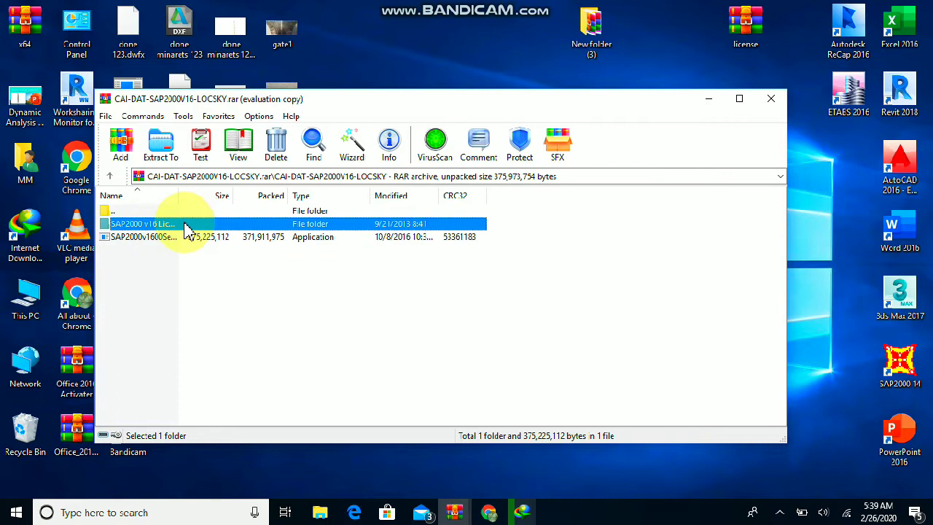
{"action": "double_click", "coordinate": [186, 226]}
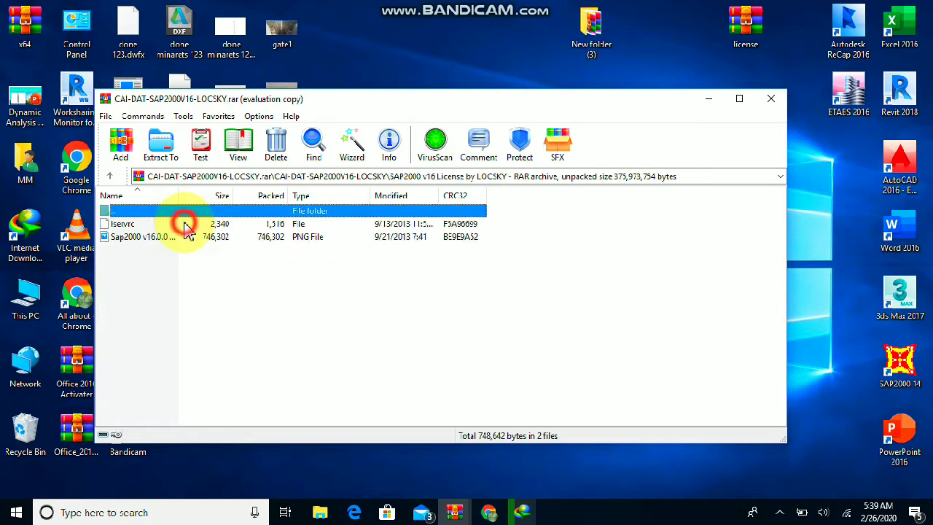
{"action": "left_click", "coordinate": [124, 225]}
{"action": "right_click", "coordinate": [121, 226]}
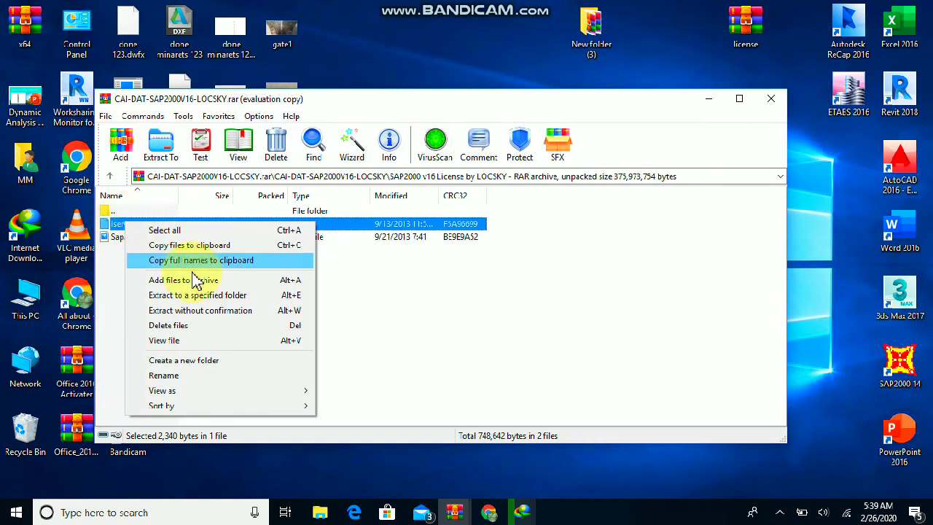
{"action": "left_click", "coordinate": [465, 338]}
{"action": "left_click", "coordinate": [708, 99]}
Step: Open the file location of the SAP2000 16 desktop shortcut
{"action": "left_click", "coordinate": [282, 362]}
{"action": "right_click", "coordinate": [282, 362]}
{"action": "left_click", "coordinate": [151, 51]}
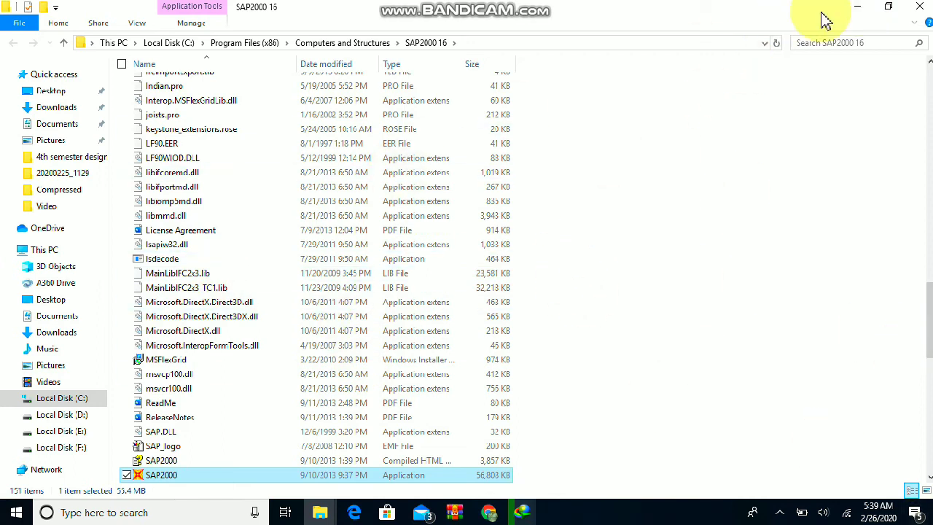
Step: Move lservrc from the archive's SAP2000 v16 License by LOCSKY folder into the SAP2000 16 program folder with administrator permission, and minimize both windows
{"action": "left_click", "coordinate": [857, 11]}
{"action": "double_click", "coordinate": [548, 302]}
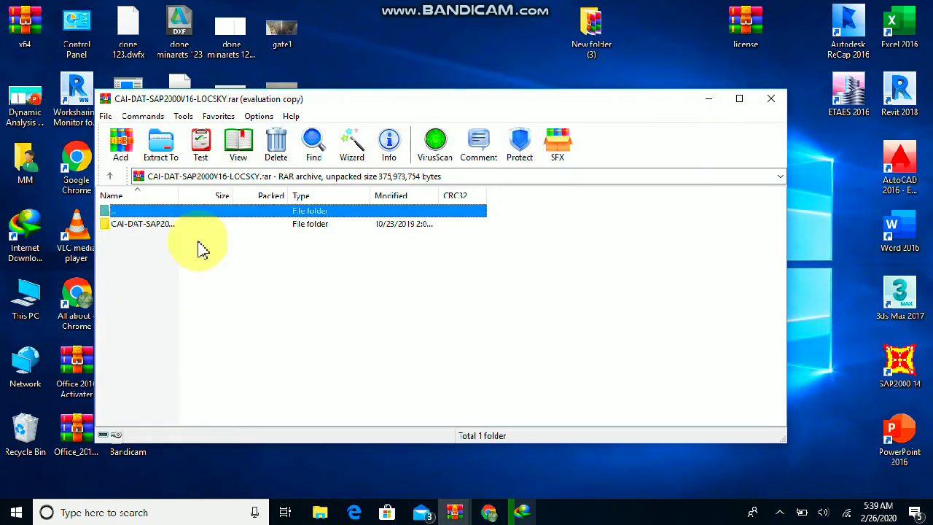
{"action": "left_click", "coordinate": [177, 225]}
{"action": "double_click", "coordinate": [177, 226]}
{"action": "double_click", "coordinate": [151, 223]}
{"action": "left_click", "coordinate": [139, 224]}
{"action": "left_click_drag", "start_coordinate": [141, 235], "coordinate": [603, 250]}
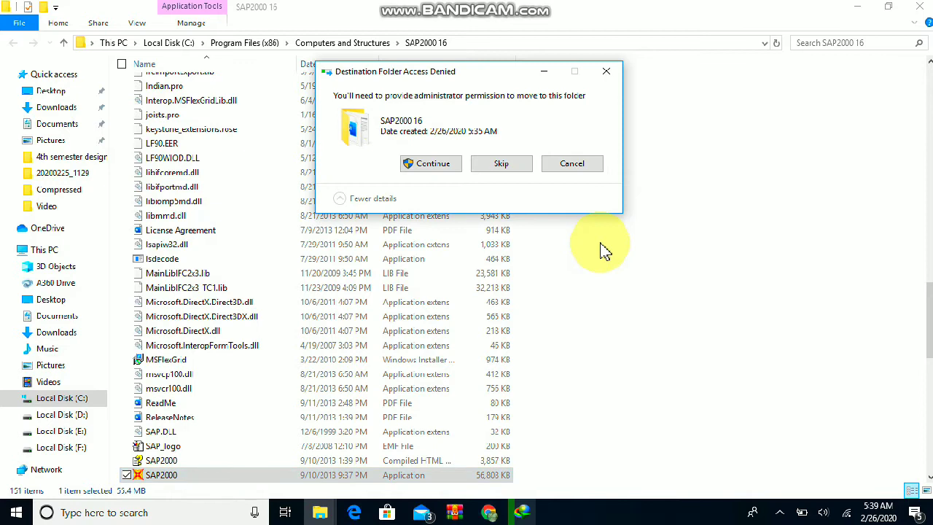
{"action": "left_click", "coordinate": [430, 165]}
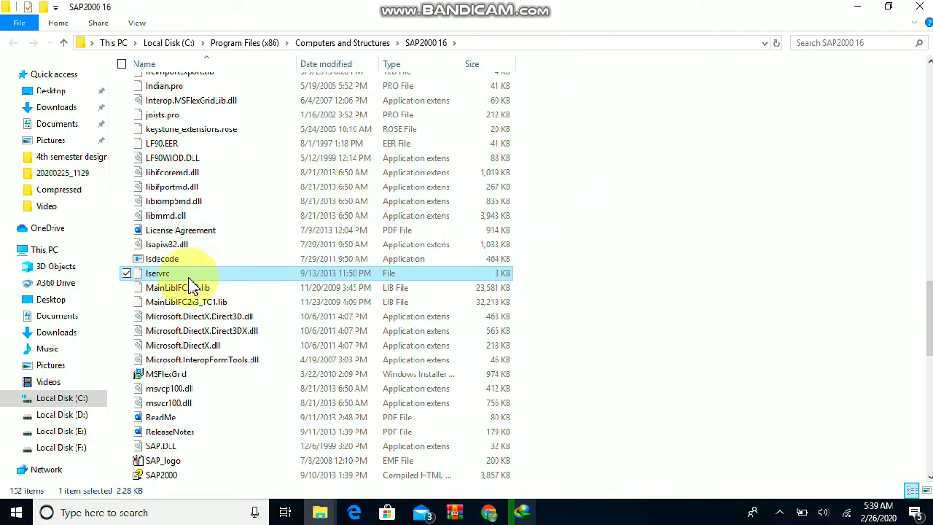
{"action": "left_click", "coordinate": [857, 7]}
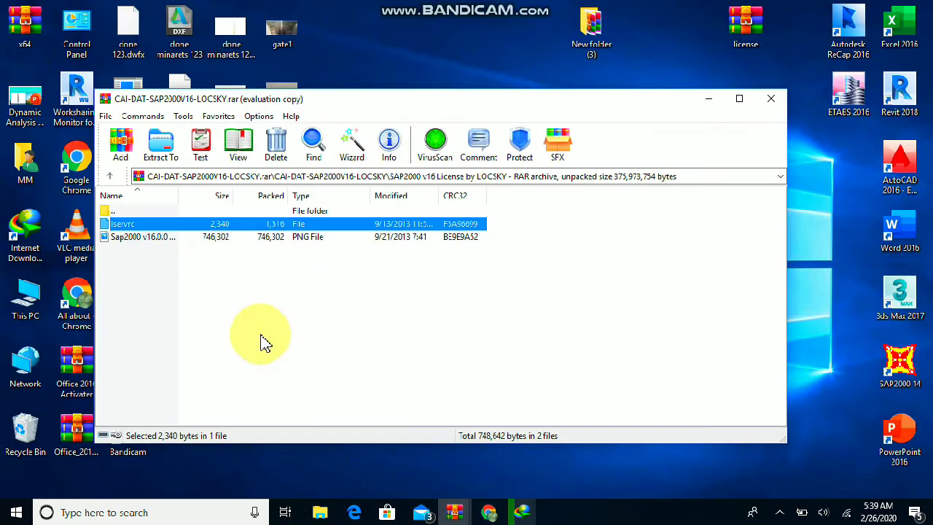
{"action": "left_click", "coordinate": [708, 99]}
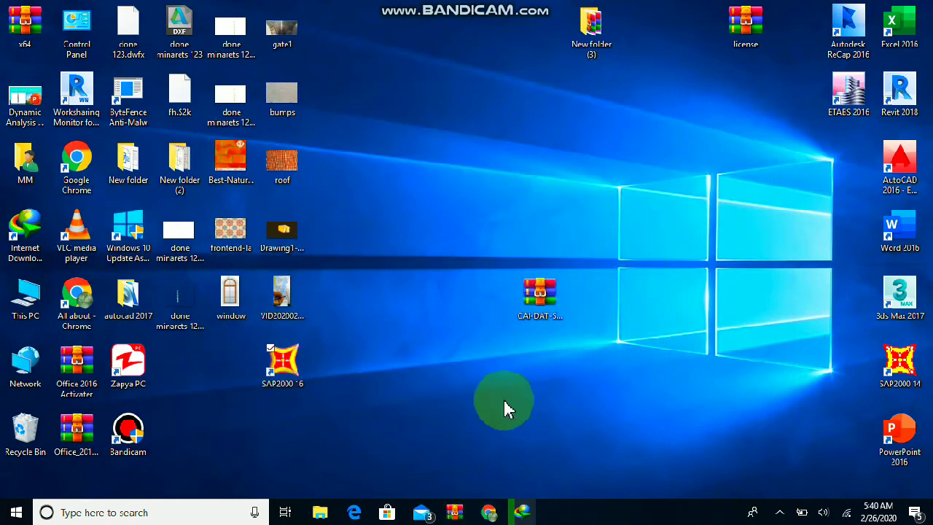
Step: Start SAP2000 16 from its desktop shortcut and dismiss the License Expiration notice
{"action": "left_click", "coordinate": [779, 512]}
{"action": "left_click", "coordinate": [265, 365]}
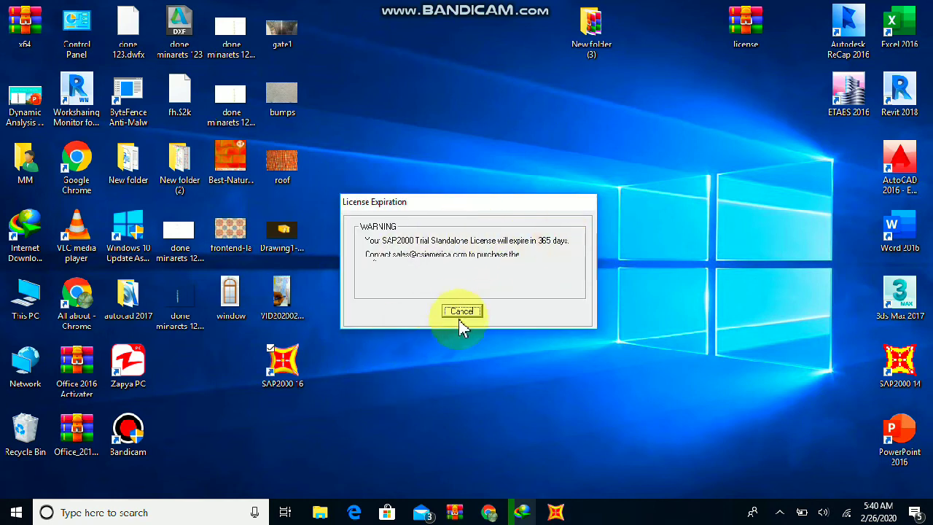
{"action": "left_click", "coordinate": [461, 311]}
{"action": "left_click", "coordinate": [673, 446]}
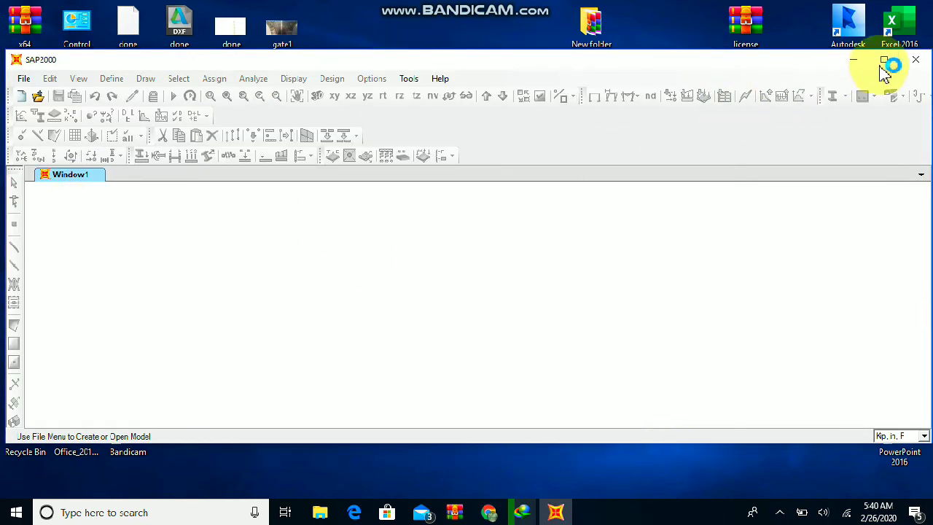
Step: Start a new model in the maximized SAP2000 window to try out the program, and close SAP2000
{"action": "left_click", "coordinate": [880, 63]}
{"action": "left_click", "coordinate": [18, 22]}
{"action": "left_click", "coordinate": [44, 41]}
{"action": "left_click", "coordinate": [381, 287]}
{"action": "left_click", "coordinate": [413, 343]}
{"action": "left_click", "coordinate": [919, 7]}
{"action": "left_click", "coordinate": [470, 304]}
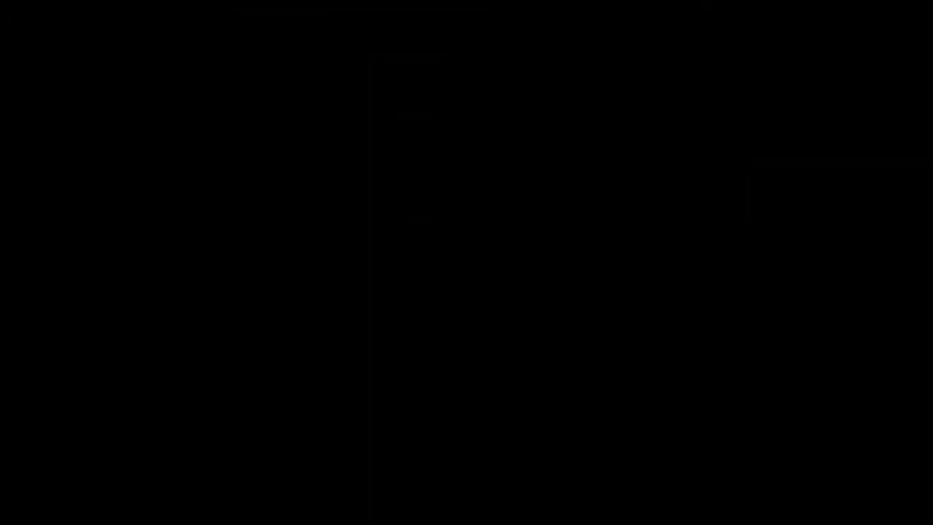